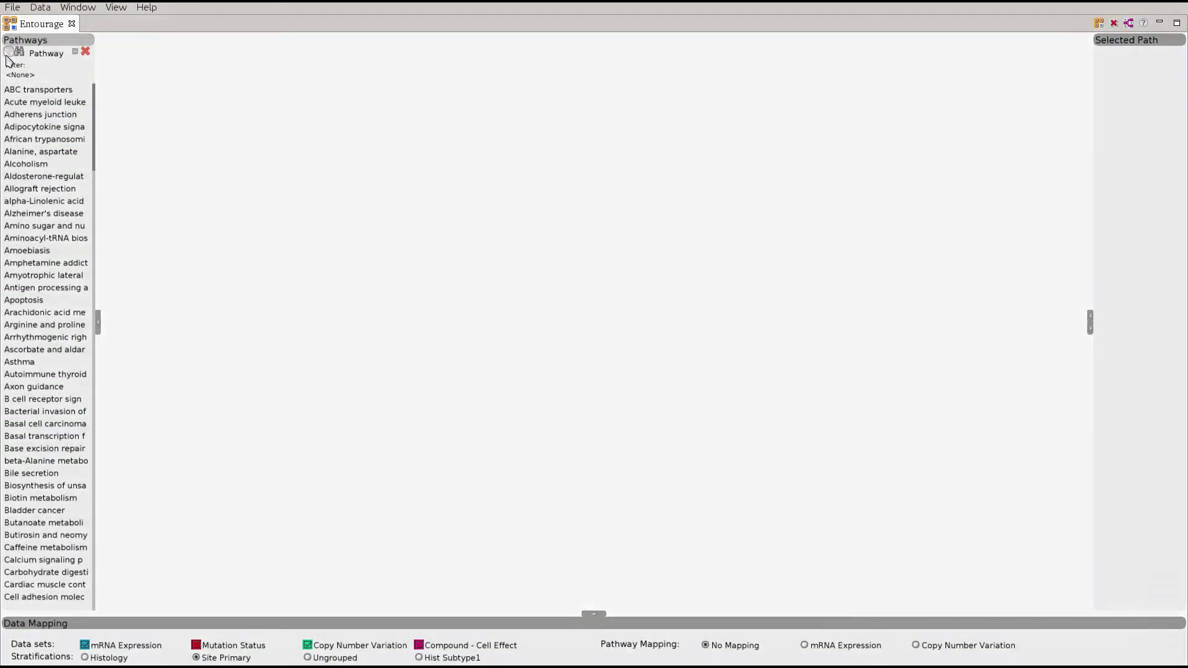
Step: Filter pathways by 'cancer', open Non-small cell lung cancer, and rank pathways by shared nodes
left_click(8, 56)
type("cancer")
left_click(450, 245)
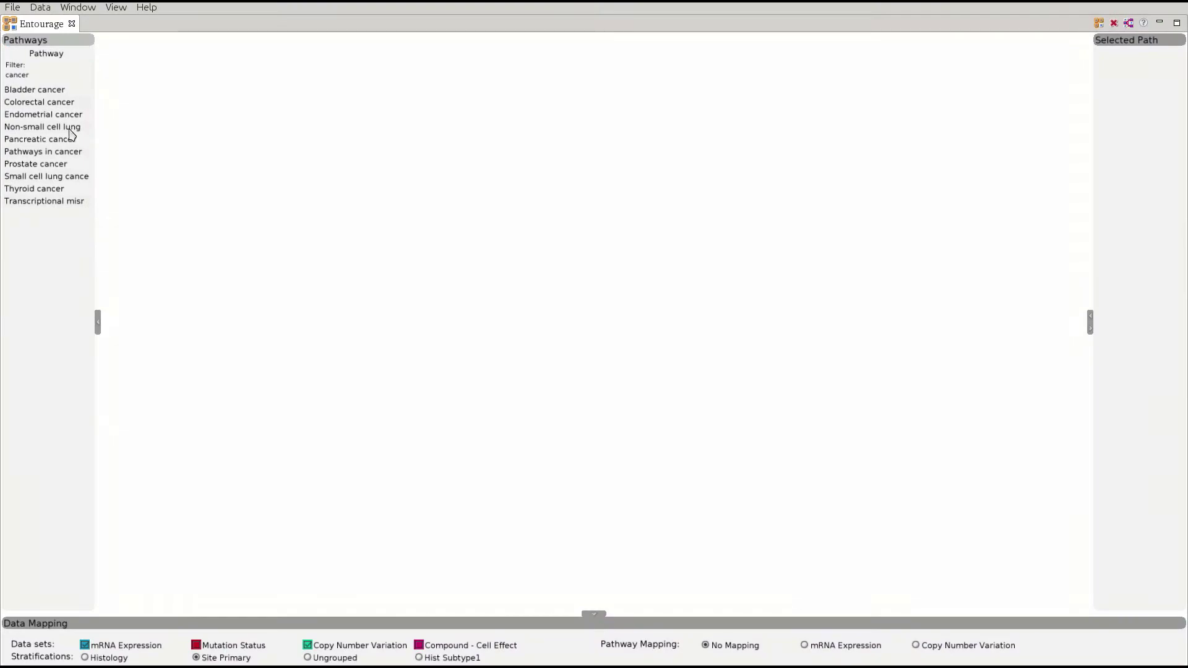
left_click(69, 129)
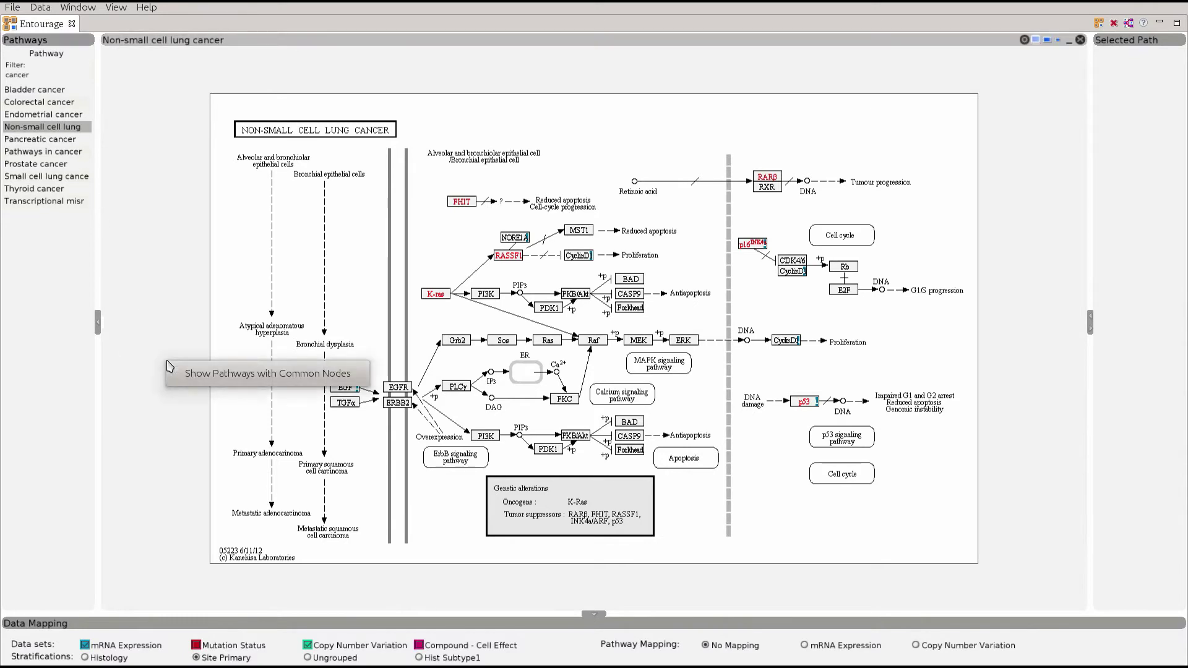
left_click(207, 382)
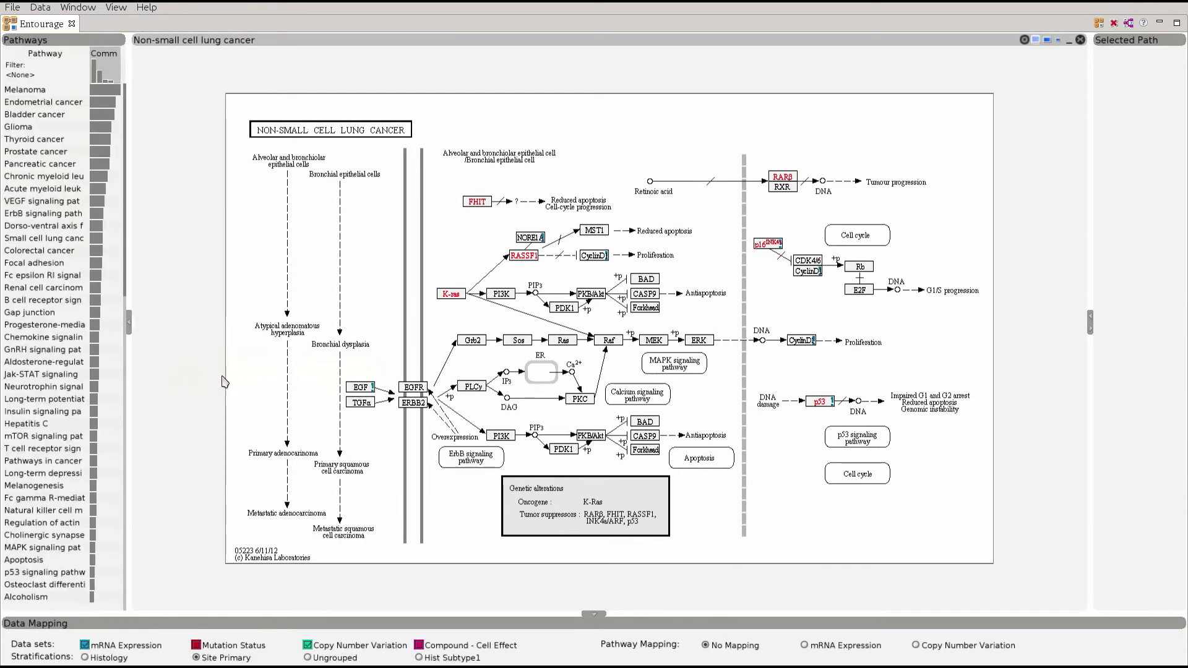
Step: Show the EGFR node's context to list only its related pathways
right_click(430, 392)
left_click(433, 397)
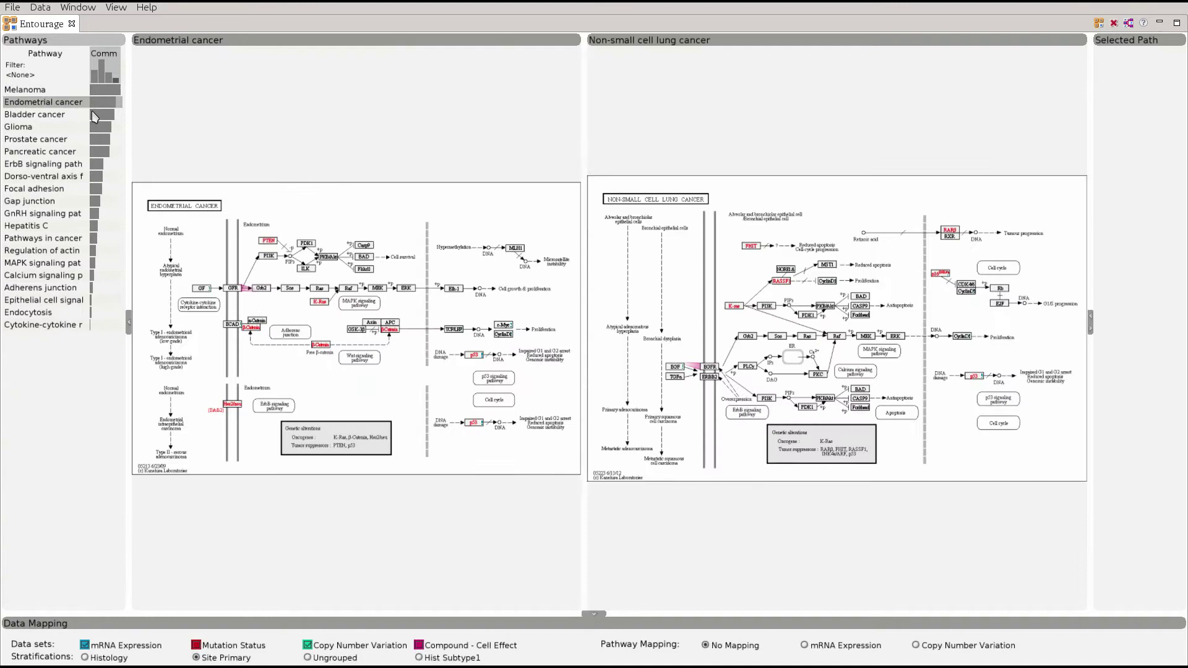
Step: Open Endometrial, Bladder, Glioma and Pancreatic cancer, then the ErbB signaling pathway
left_click(97, 104)
left_click(98, 117)
left_click(97, 126)
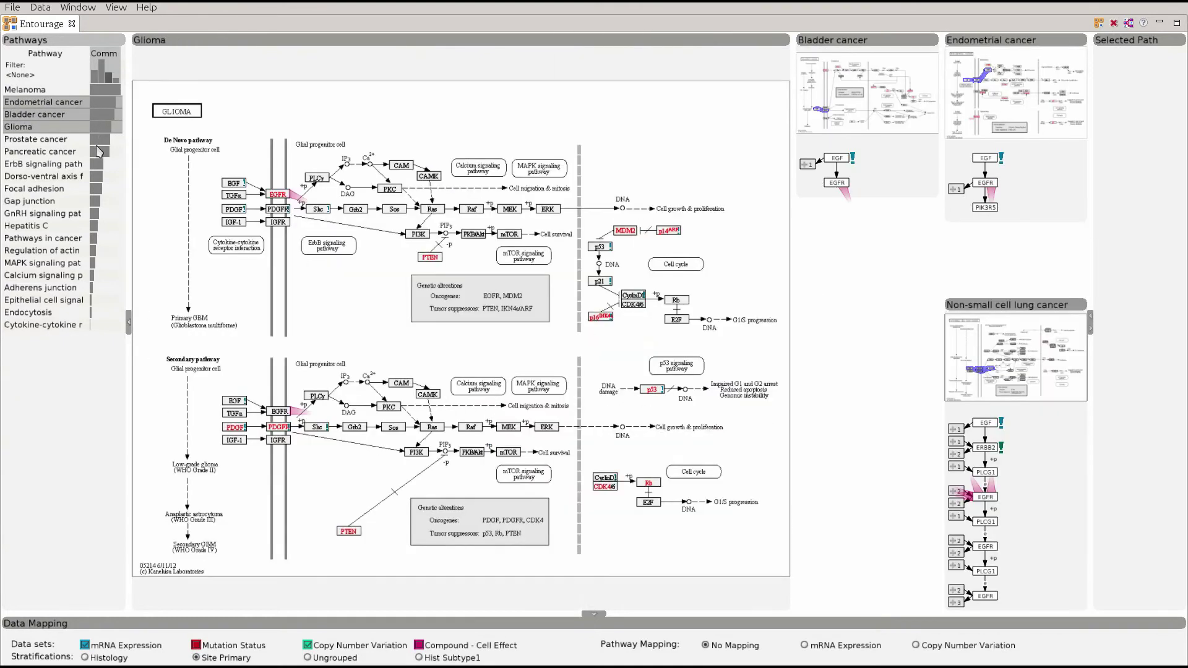
left_click(98, 152)
left_click(98, 163)
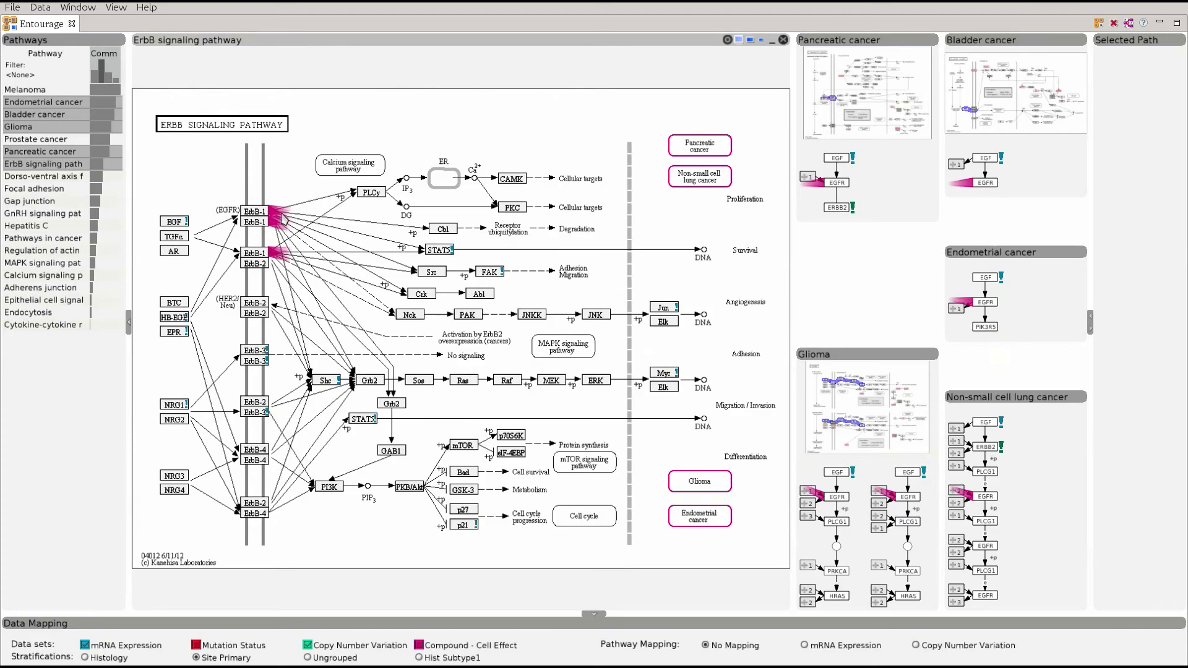
Step: Show the PI3K node's context across the open pathways
mouse_move(263, 215)
mouse_move(833, 185)
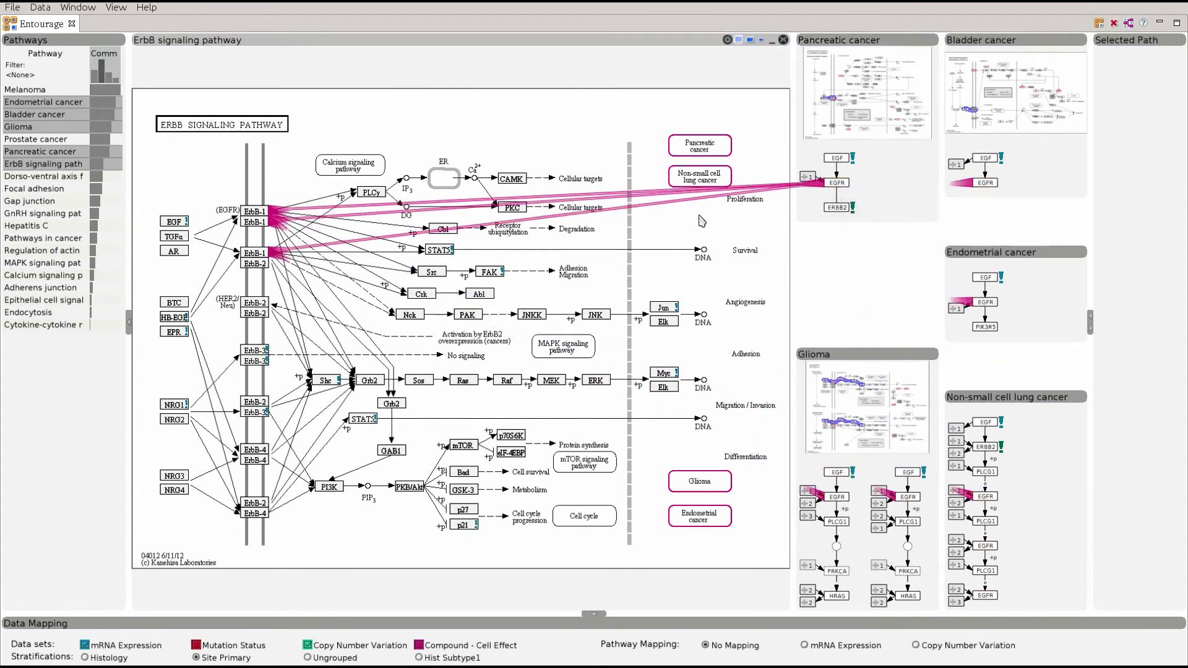
right_click(335, 486)
left_click(358, 495)
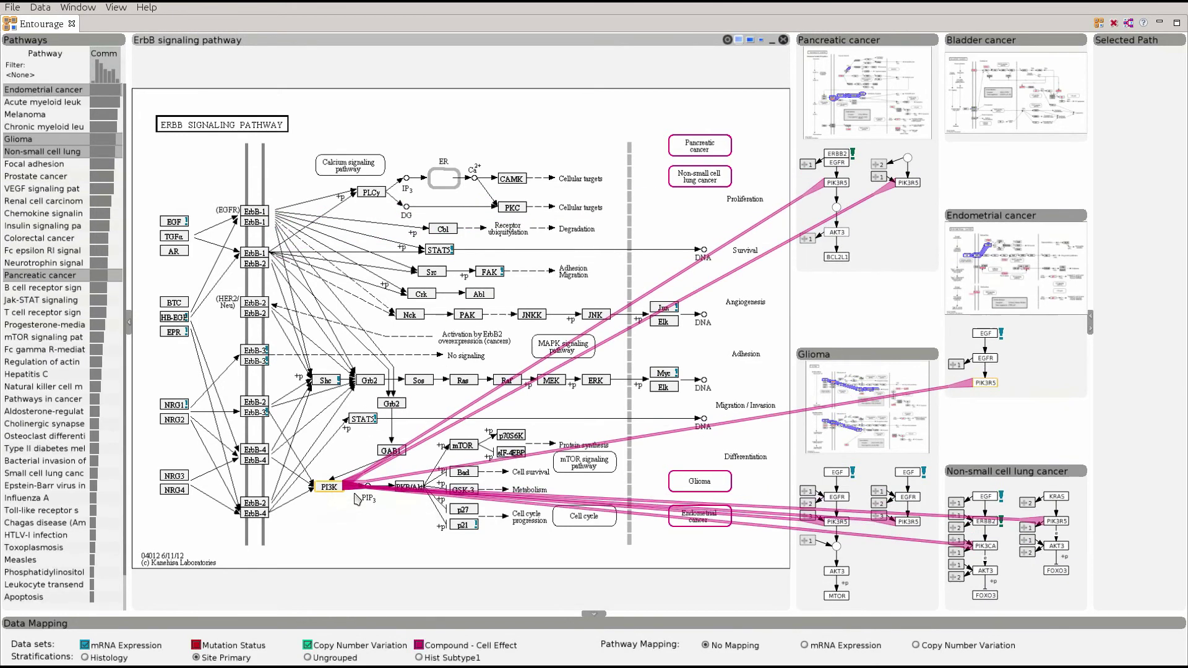
Step: Move the context focus through PKB/Akt and mTOR to the Ras node
left_click(413, 486)
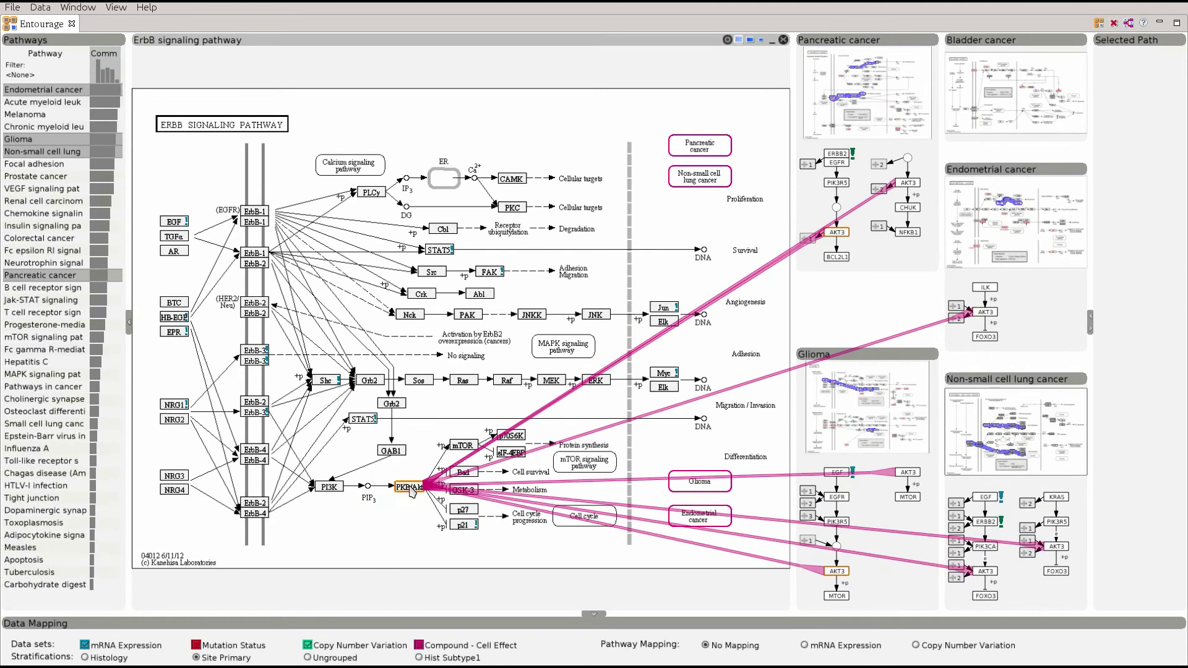
left_click(461, 444)
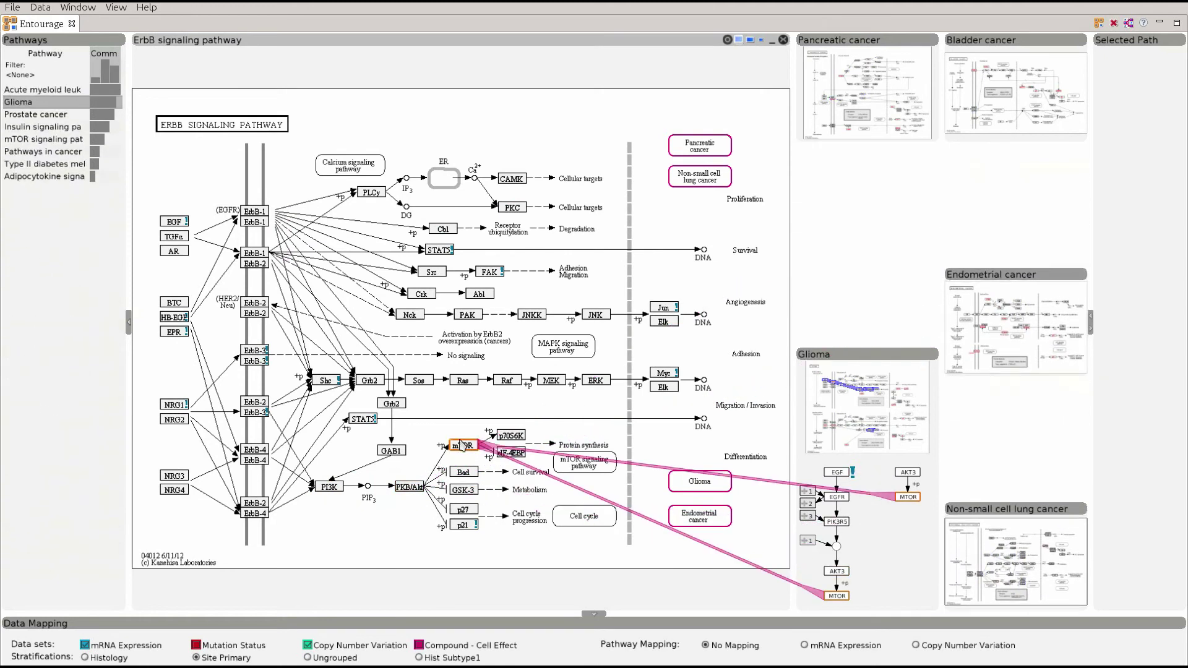
left_click(465, 383)
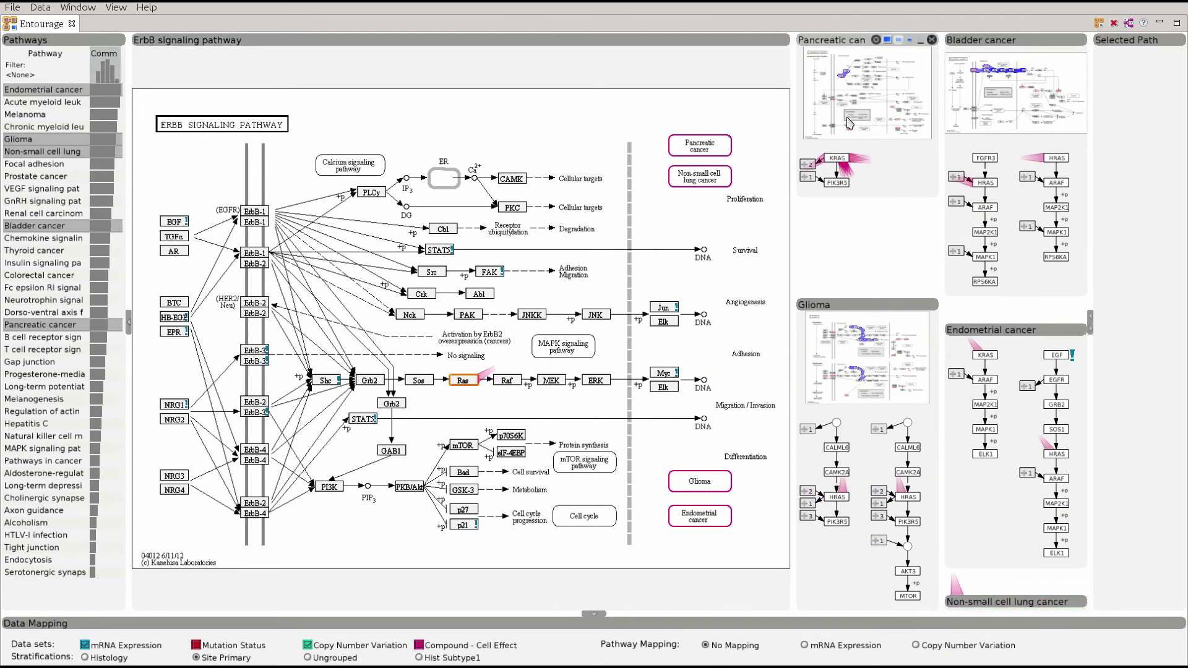
left_click(888, 39)
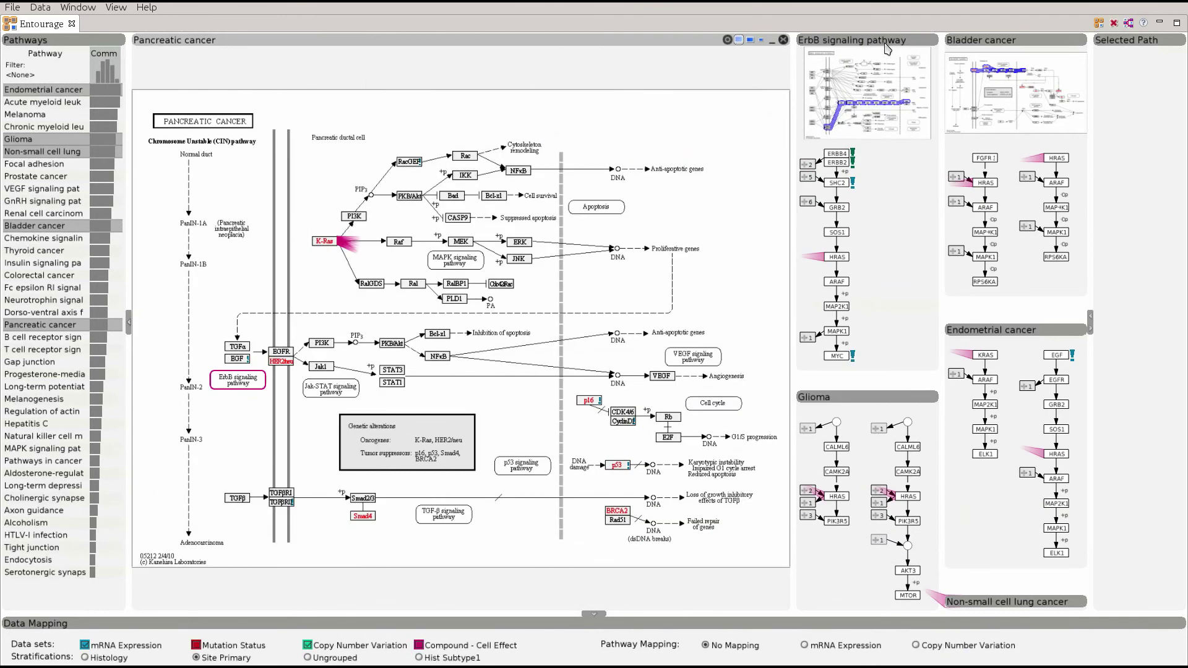
left_click(887, 39)
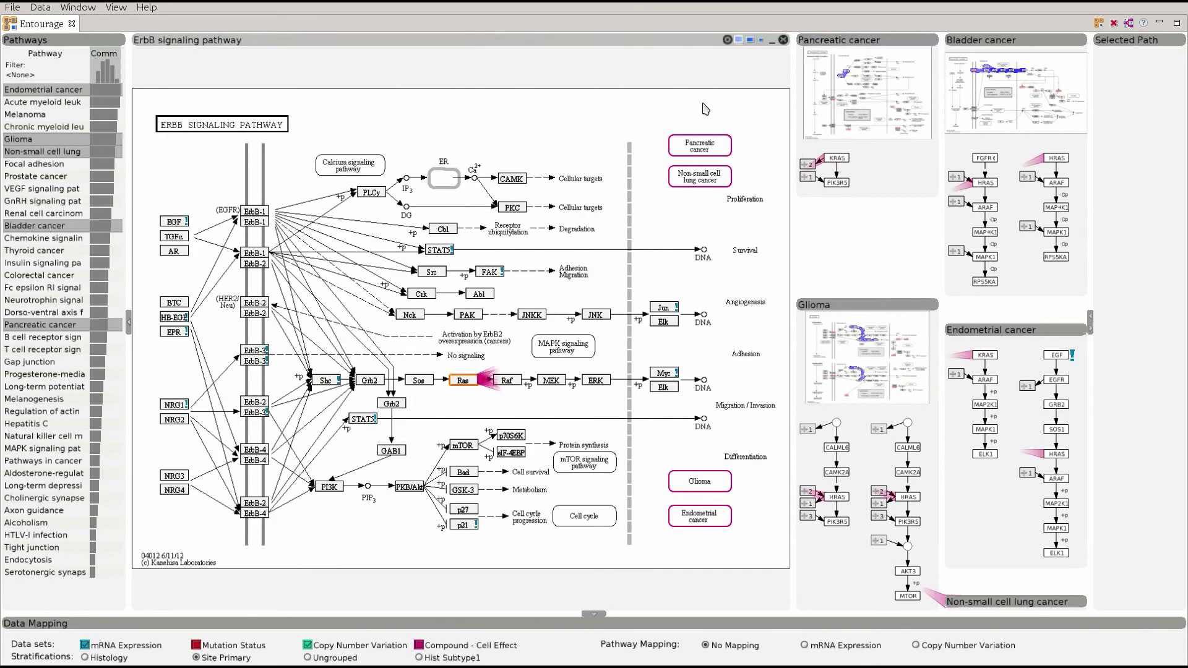
Step: Turn on Show Node Occurrences and focus it on PKC, then Ras
left_click(1129, 23)
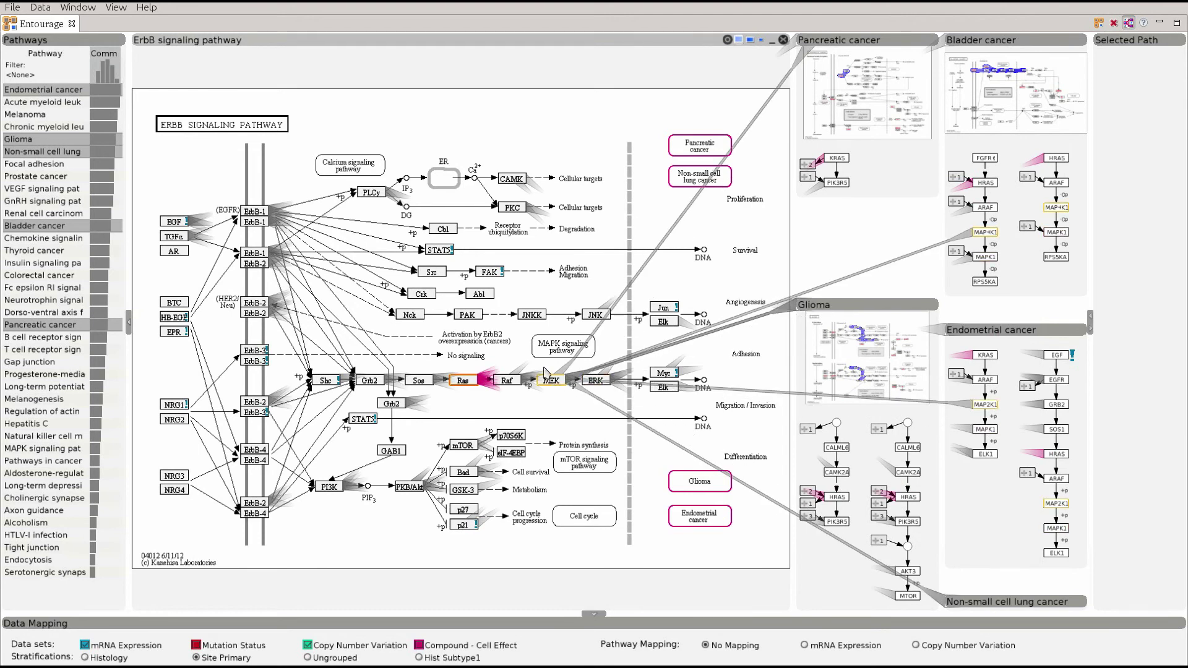
left_click(510, 211)
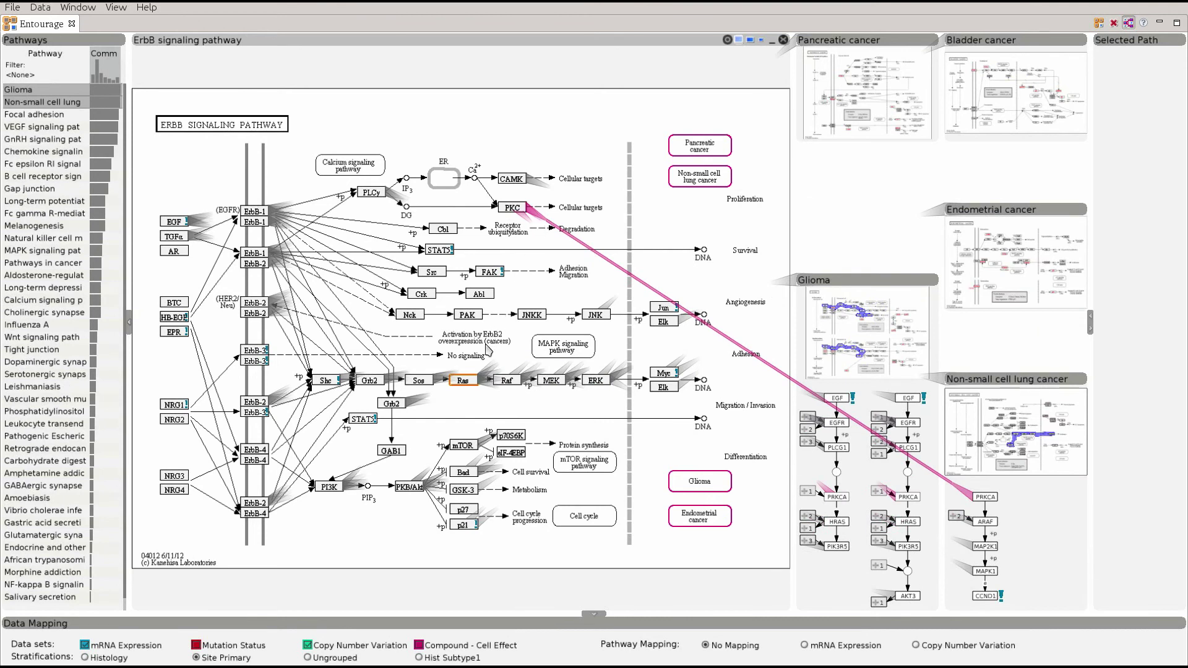
left_click(471, 382)
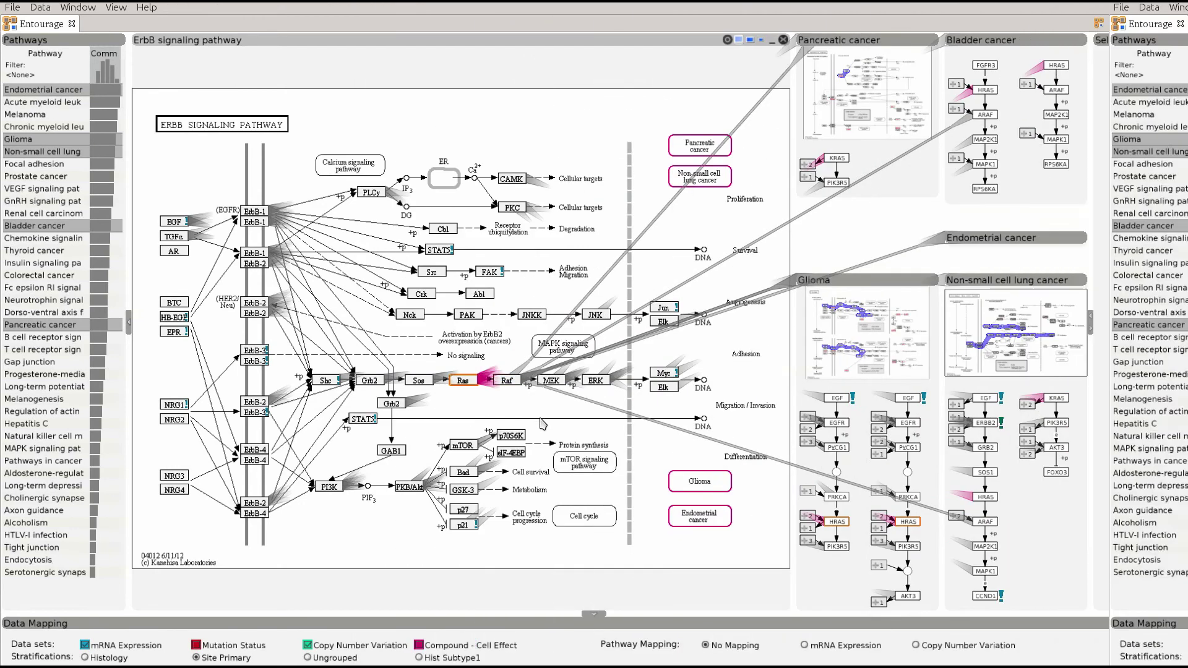
Step: Preview Copy Number Variation and mRNA Expression colouring, then switch back to No Mapping
left_click(922, 648)
left_click(838, 649)
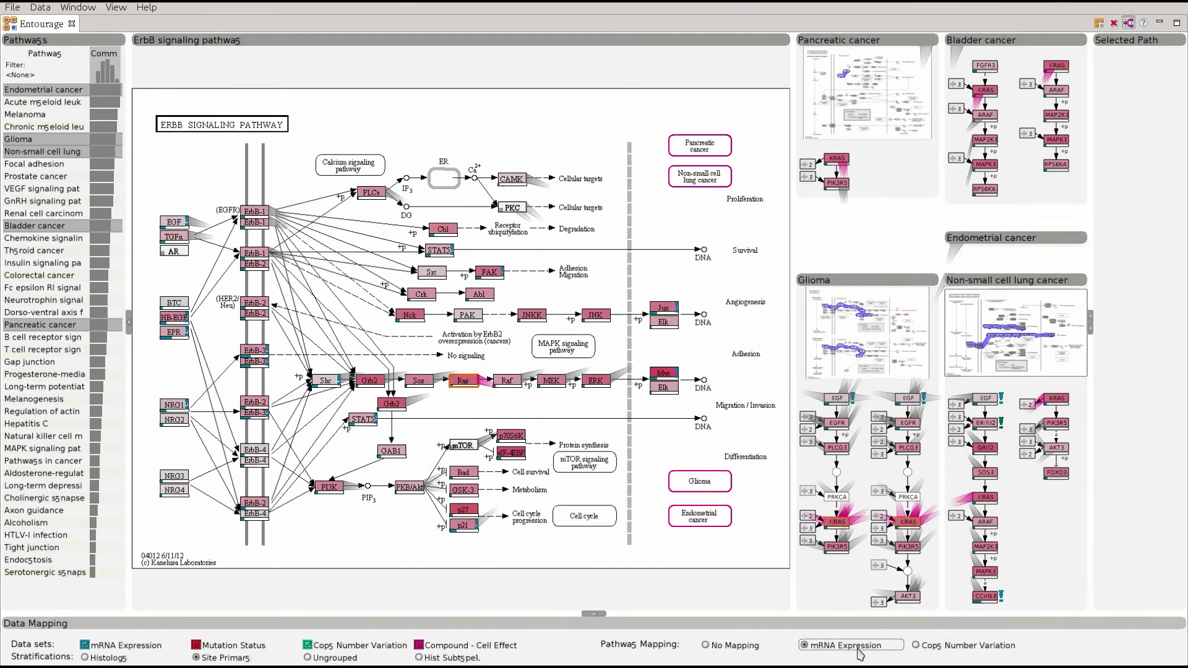
left_click(755, 650)
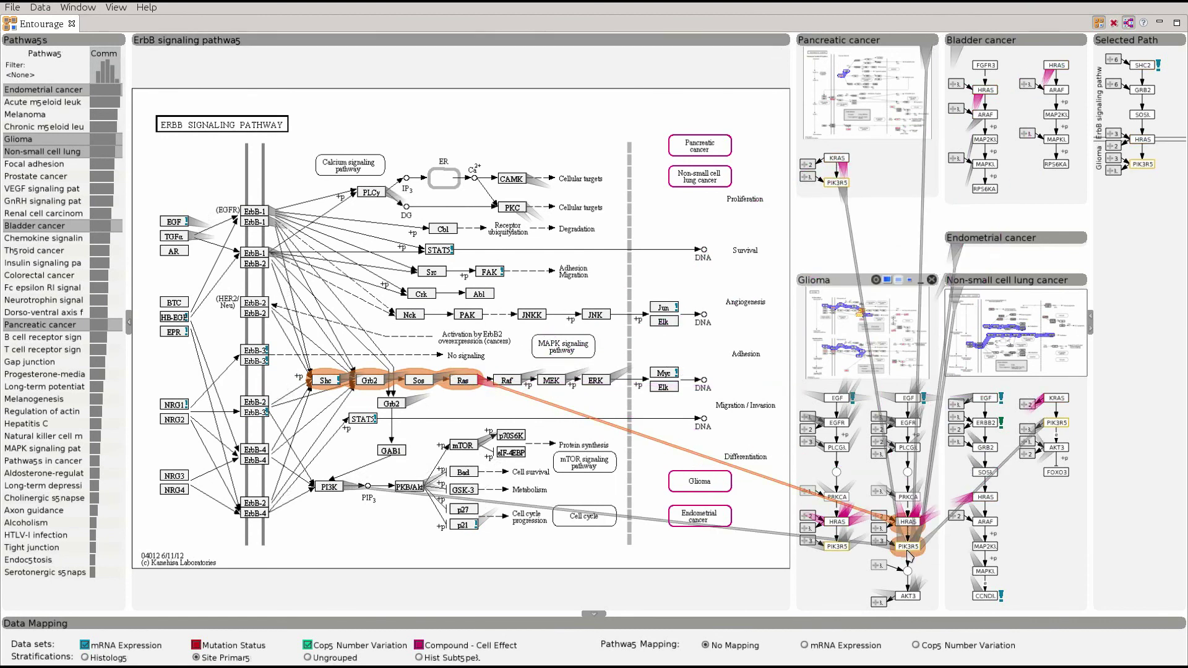
Step: Extend the selected path to Glioma's AKT3 and enlarge the Selected Path view
left_click(908, 598)
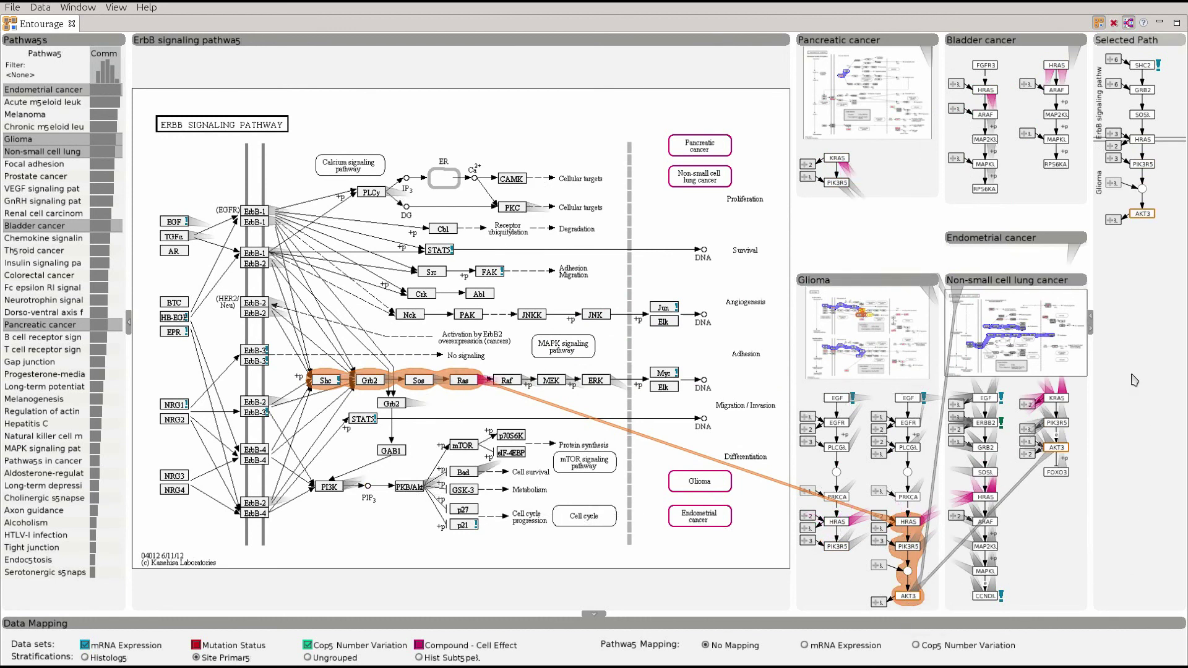
left_click(1091, 319)
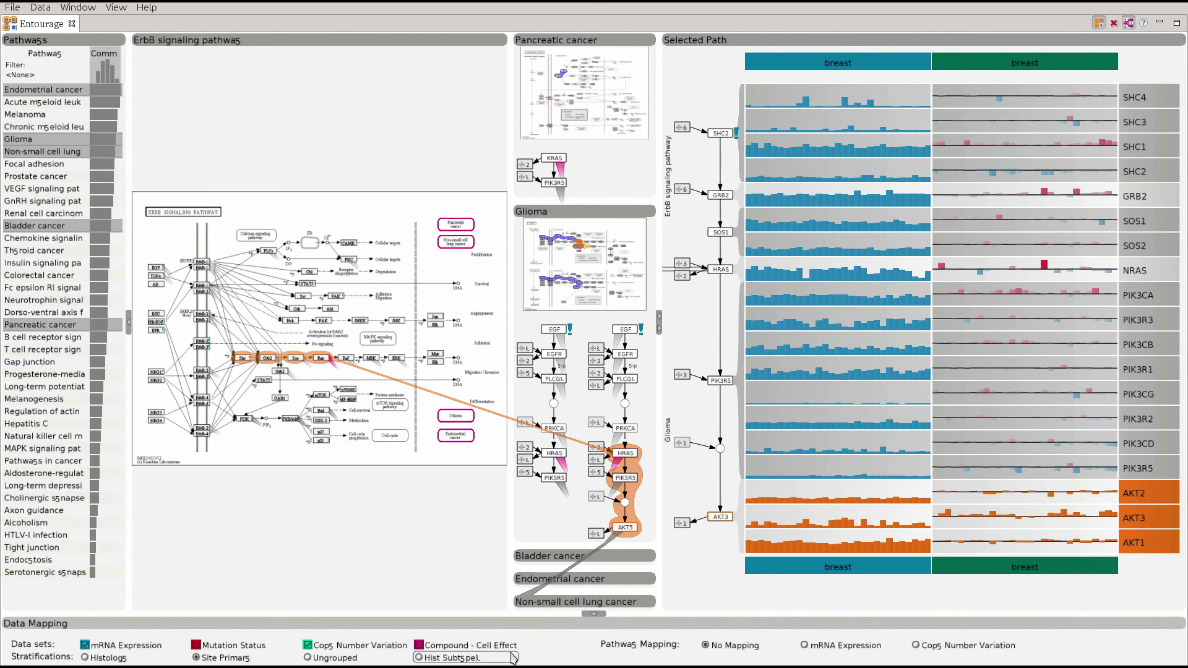
Step: Add the Compound - Cell Effect drug rows and sort samples by the Lapatinib row
left_click(489, 645)
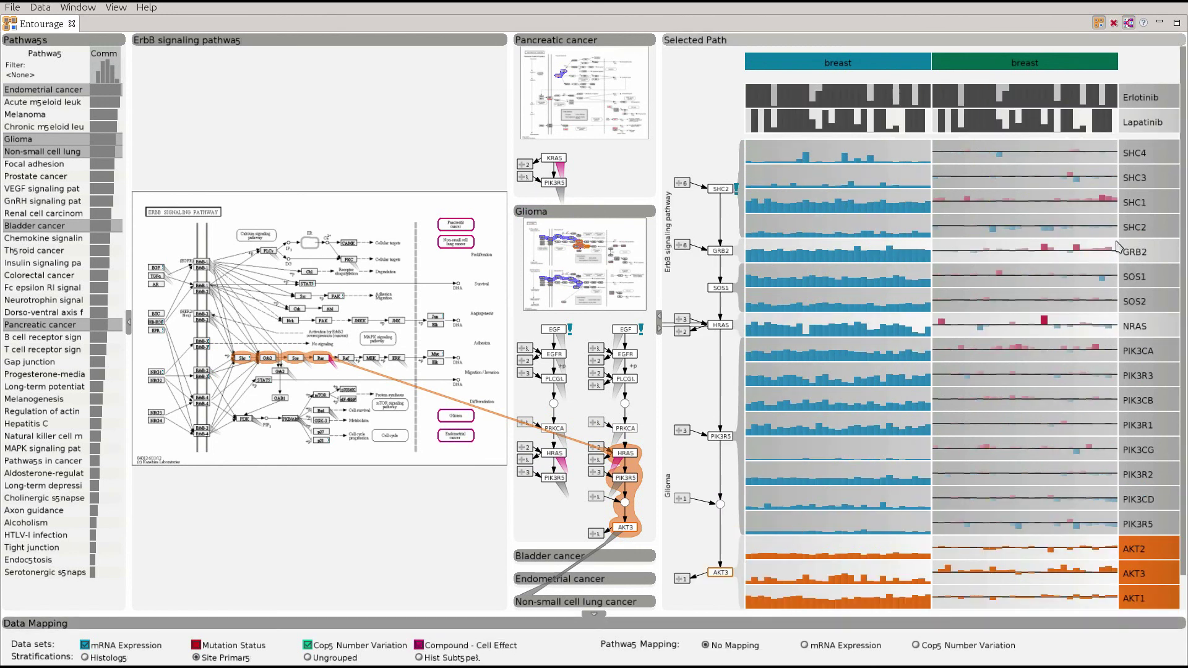
right_click(1139, 124)
left_click(1114, 133)
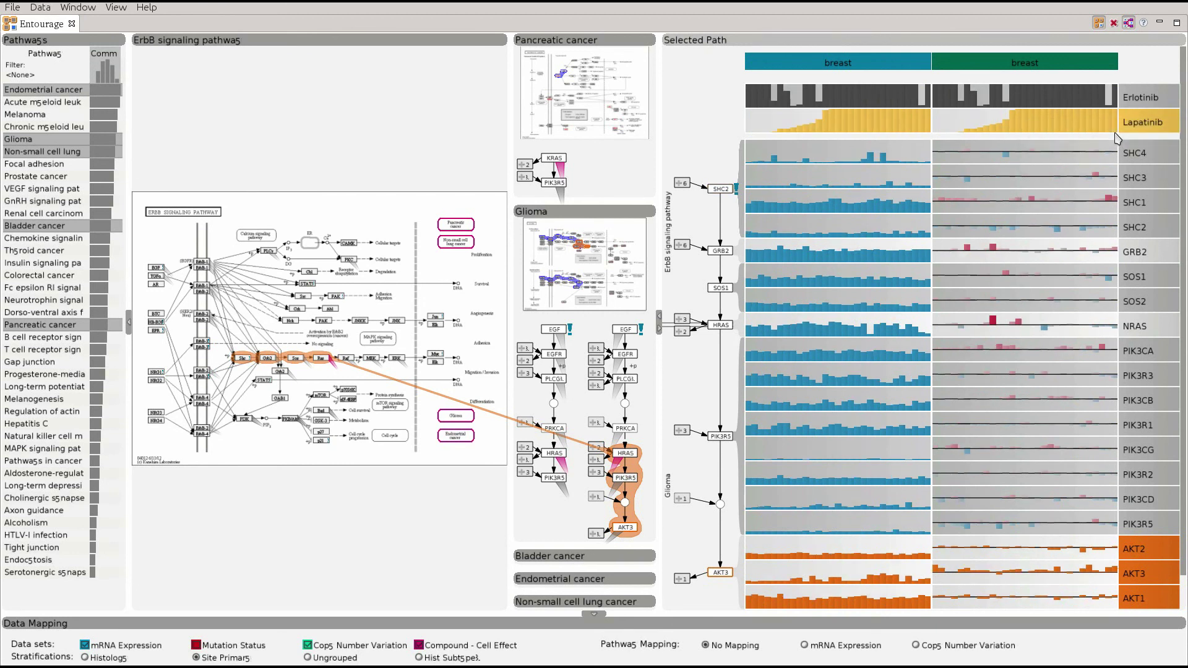